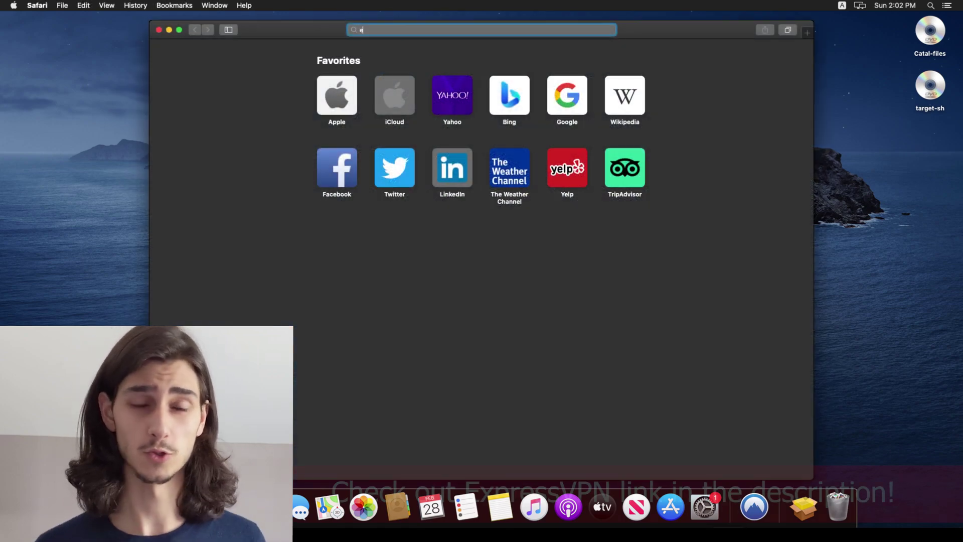
Load expressvpn.com by entering 'expressvpn' in Safari's address bar.
text(express)
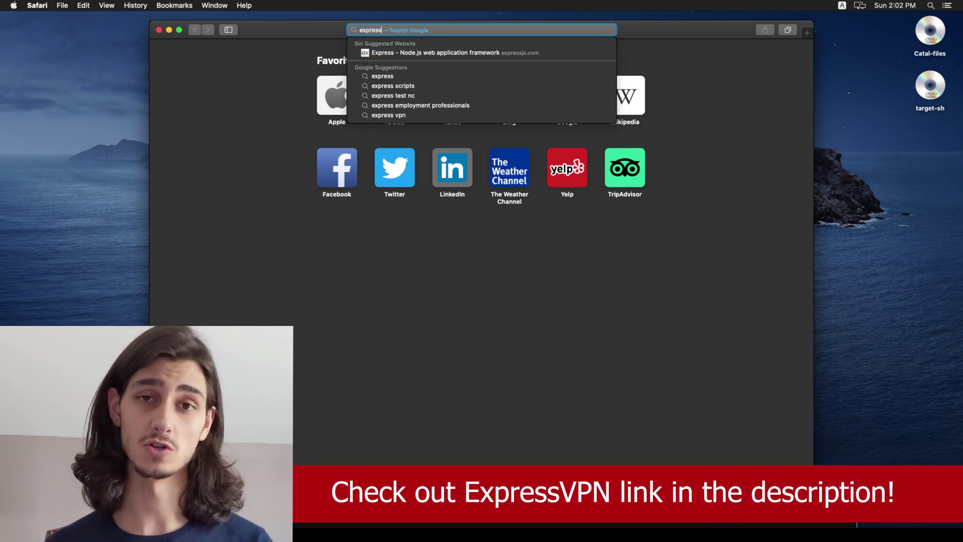
text(vpn)
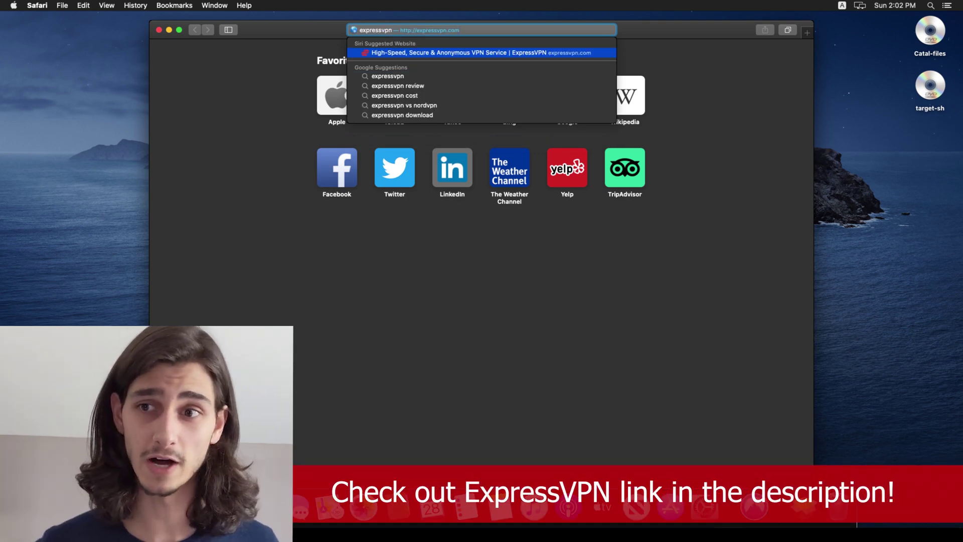
key(Return)
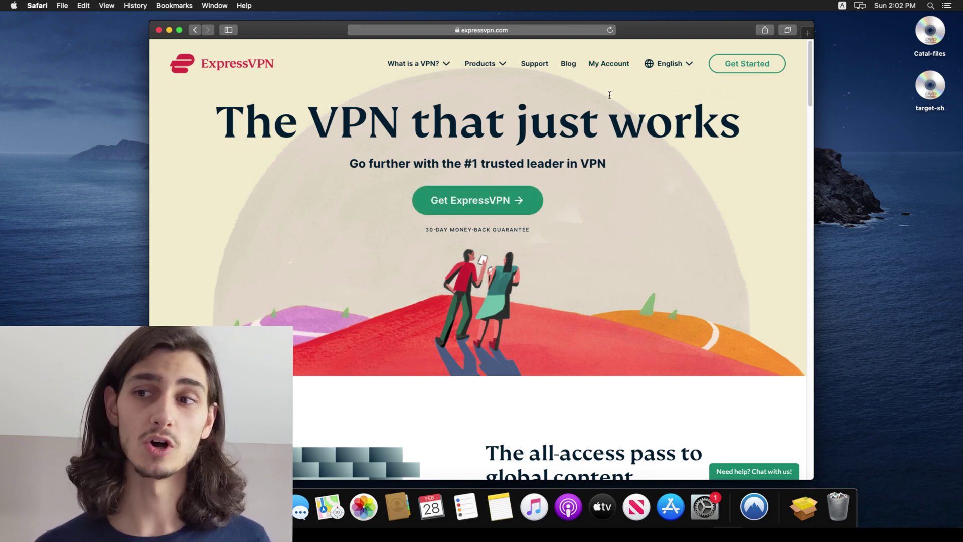
click(603, 68)
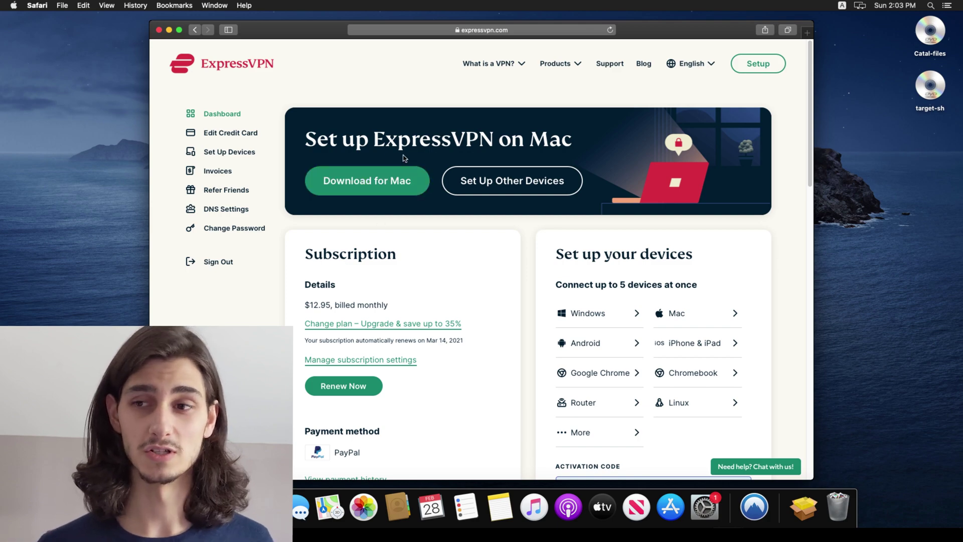
click(412, 181)
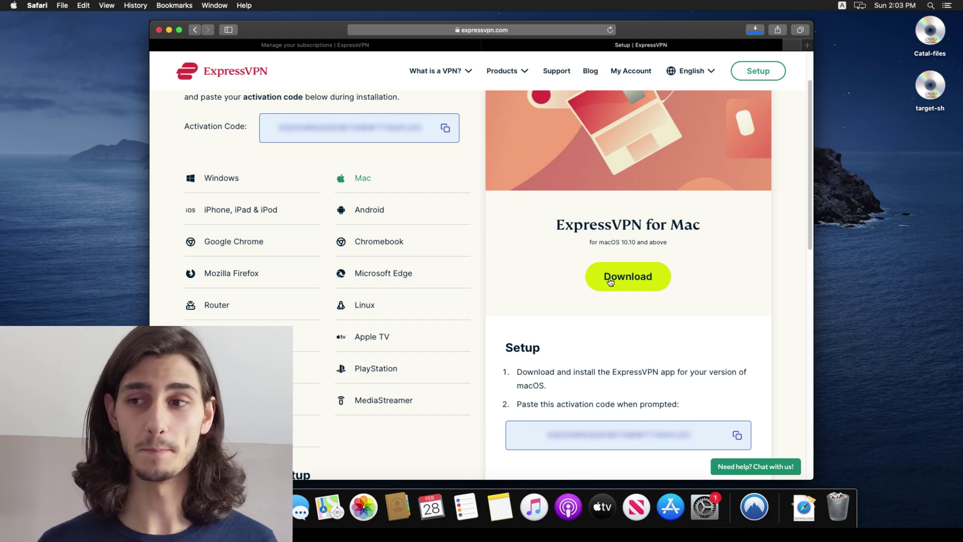
click(611, 281)
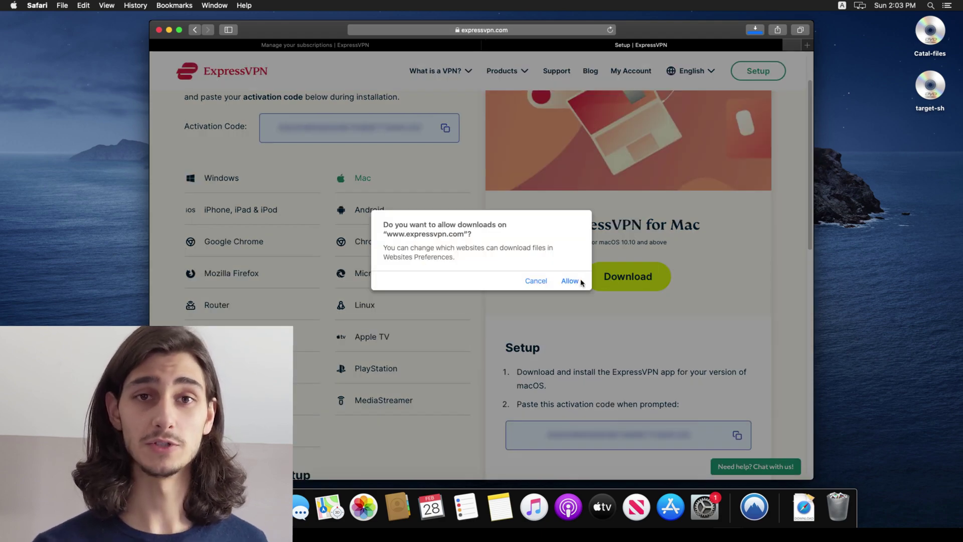
click(570, 280)
click(813, 512)
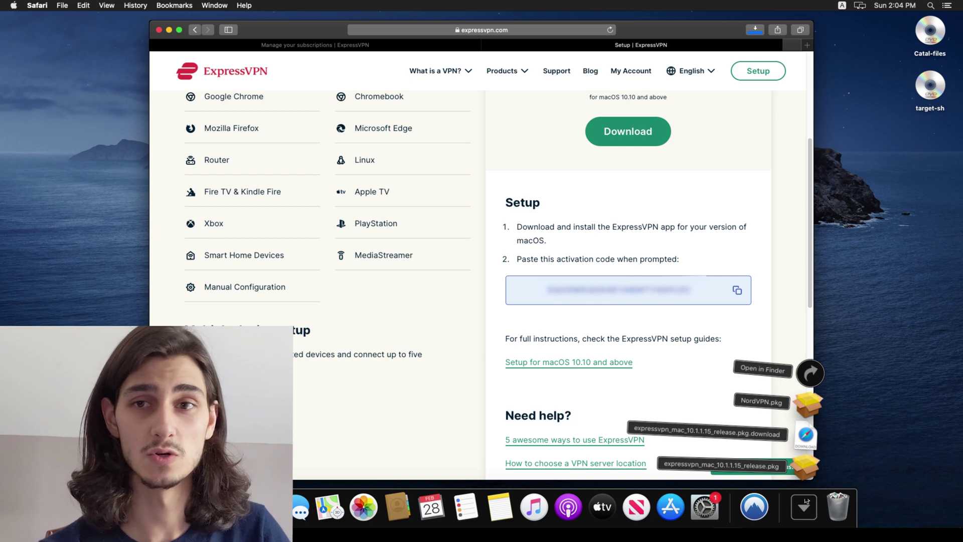
Install ExpressVPN from the .pkg with the admin password, then close the installer keeping the package.
click(805, 466)
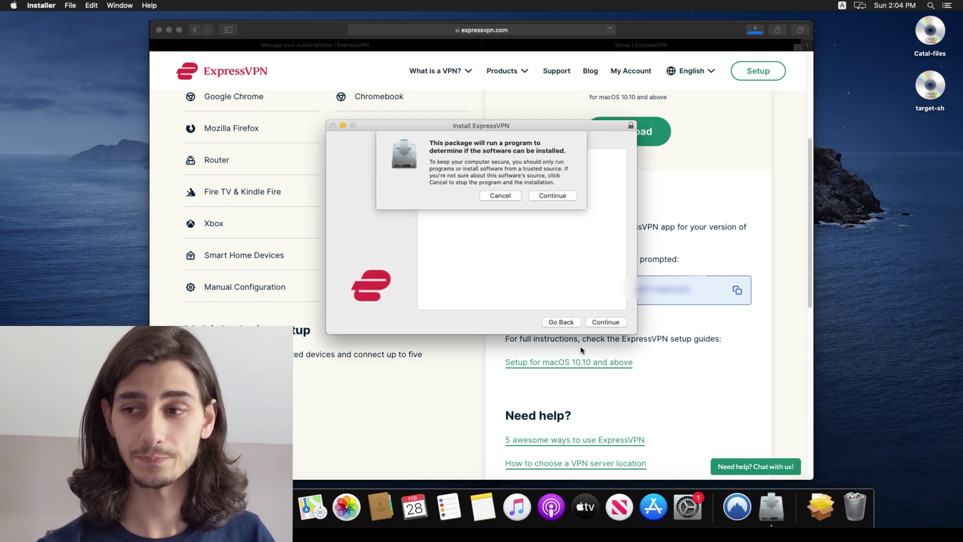
click(564, 197)
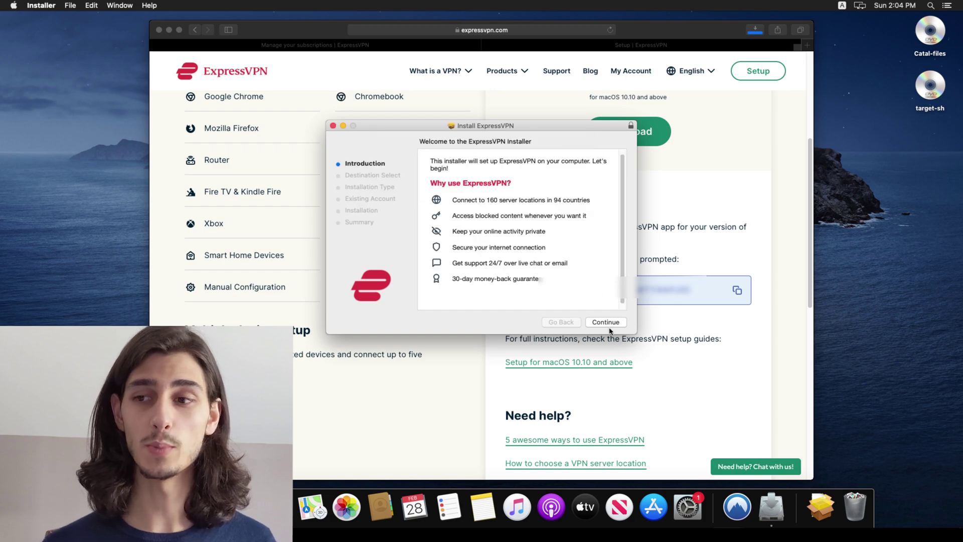
click(605, 321)
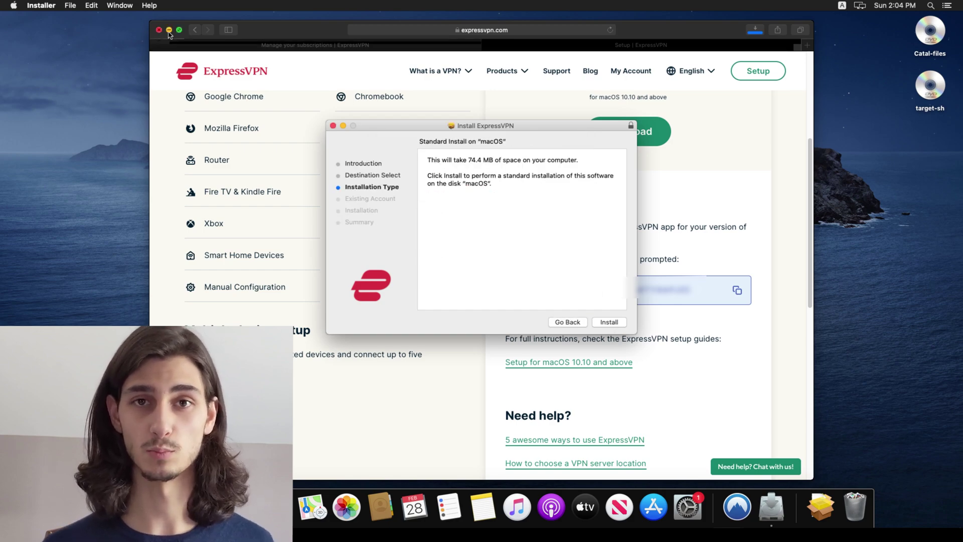
click(169, 30)
click(607, 322)
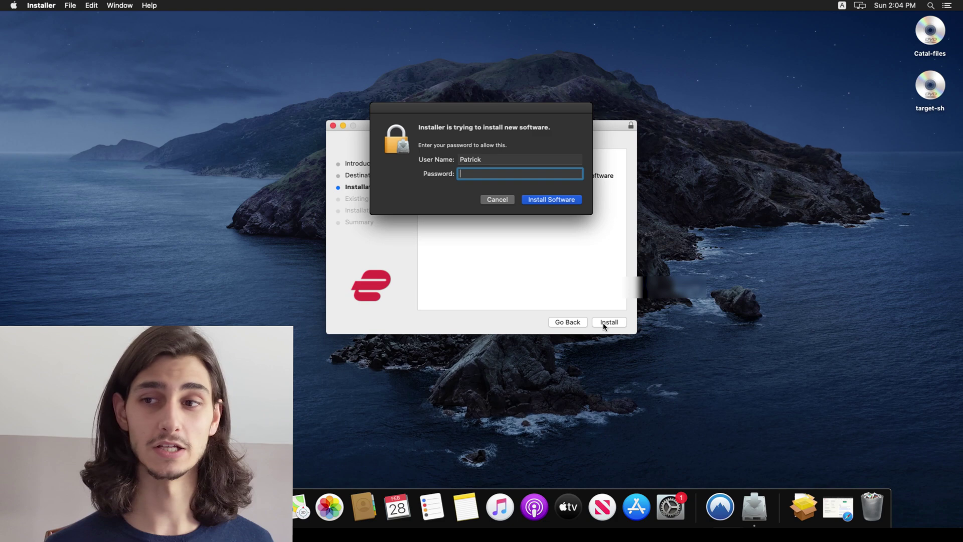
text(****)
key(Return)
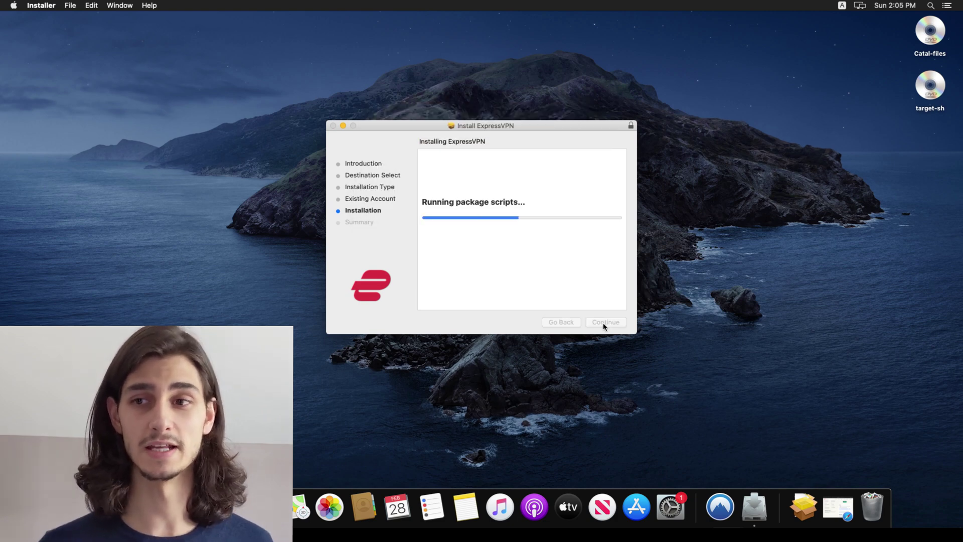
click(608, 322)
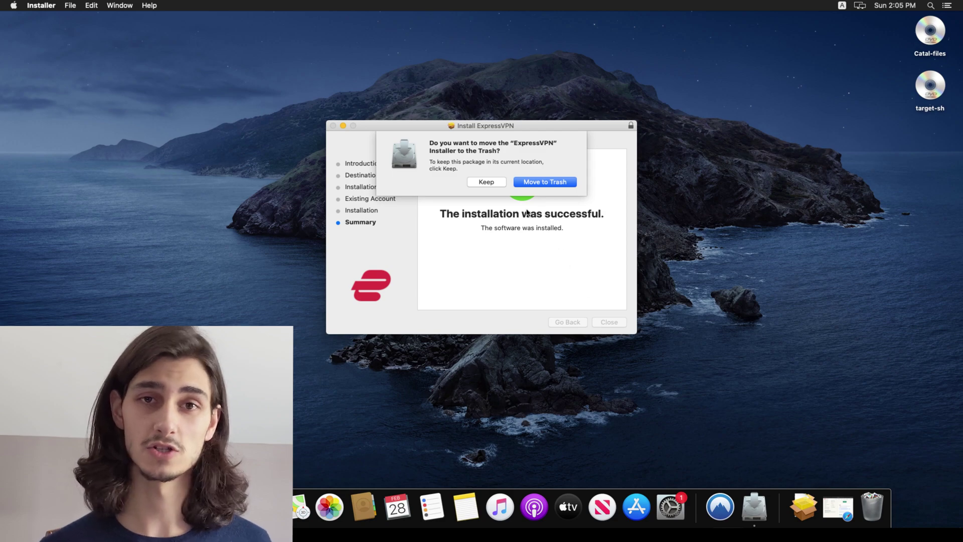
click(490, 183)
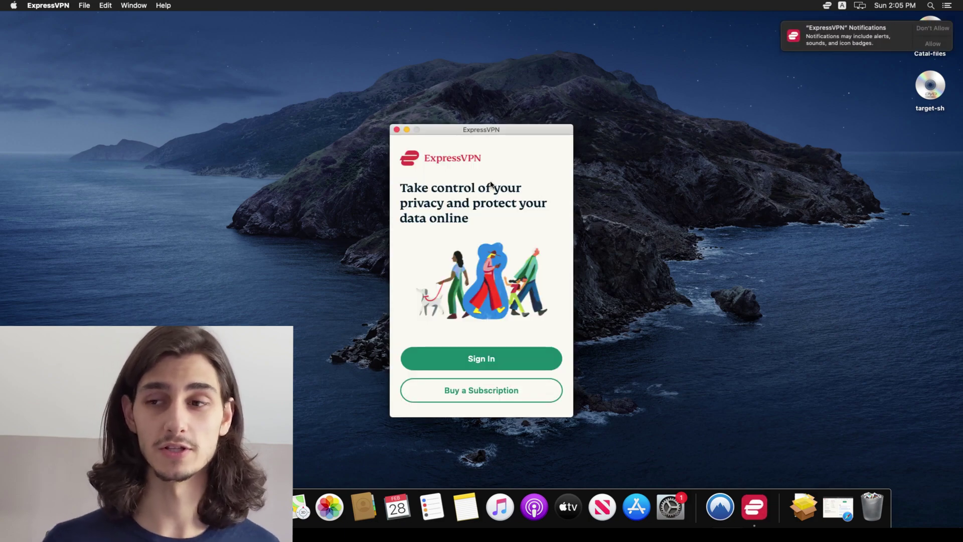
Choose Sign In on ExpressVPN's welcome screen to reach the activation code prompt.
click(490, 359)
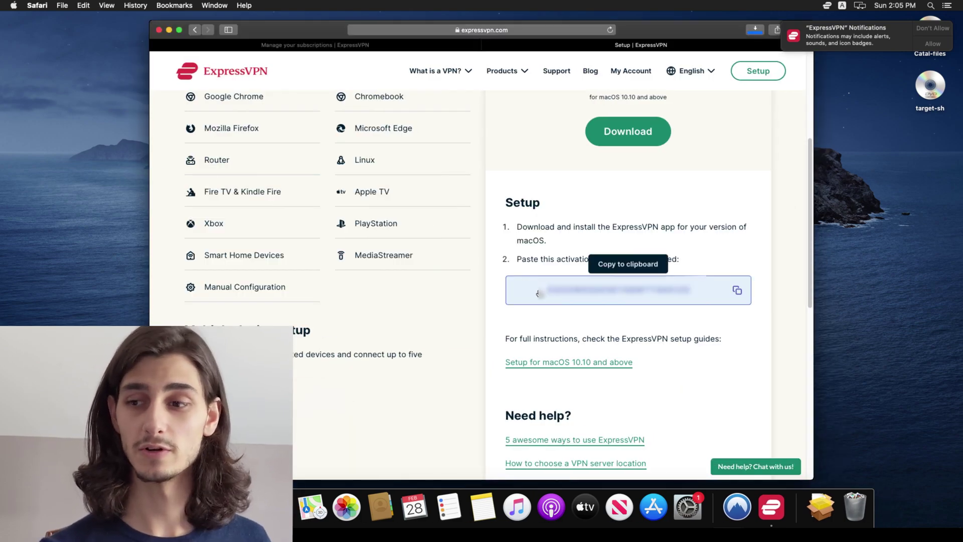
Copy the activation code from Safari's Setup page and minimise the Safari window.
click(730, 288)
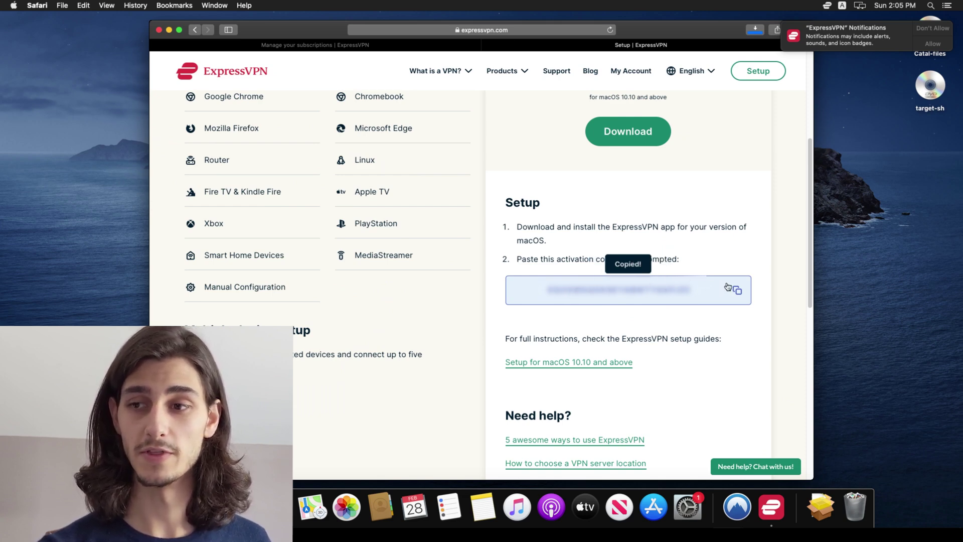
click(169, 30)
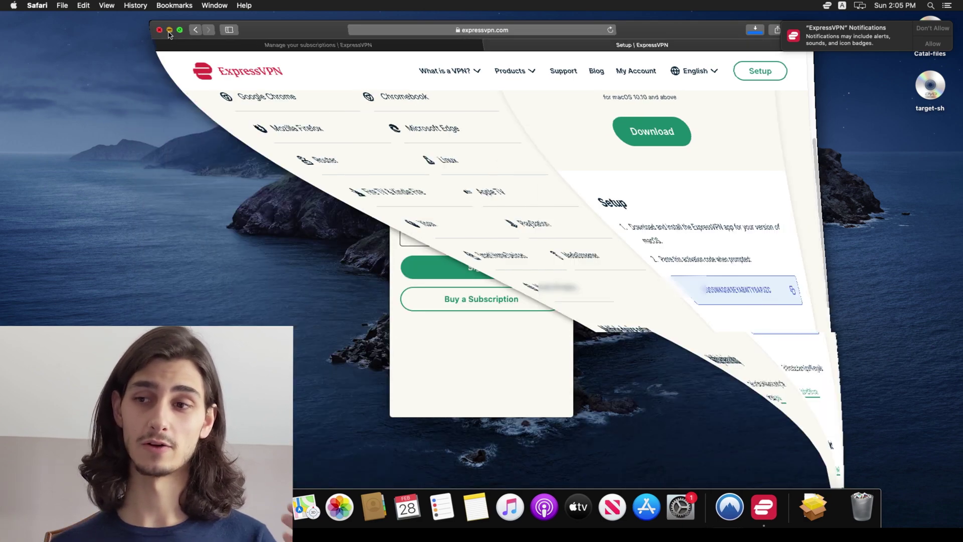
Paste the activation code into ExpressVPN's code field and sign in.
right_click(448, 229)
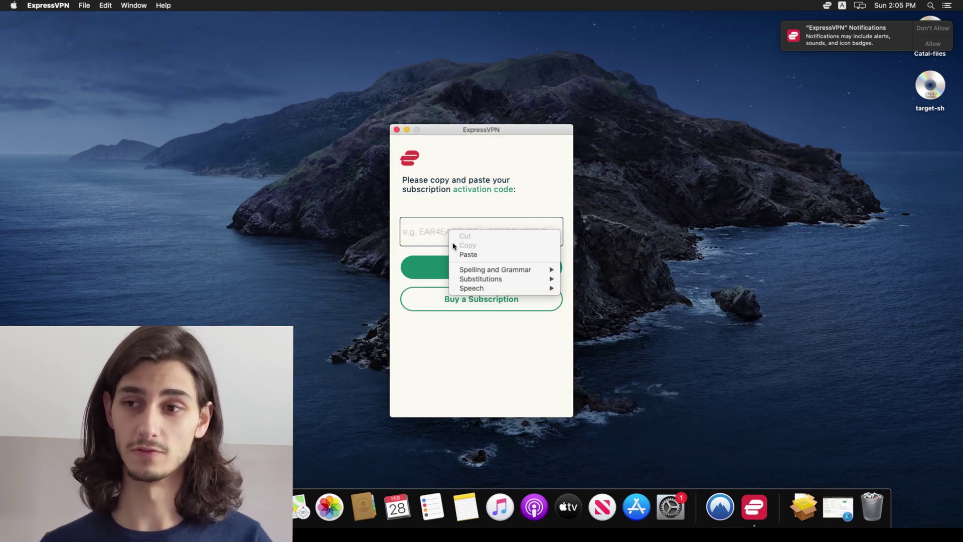
click(457, 255)
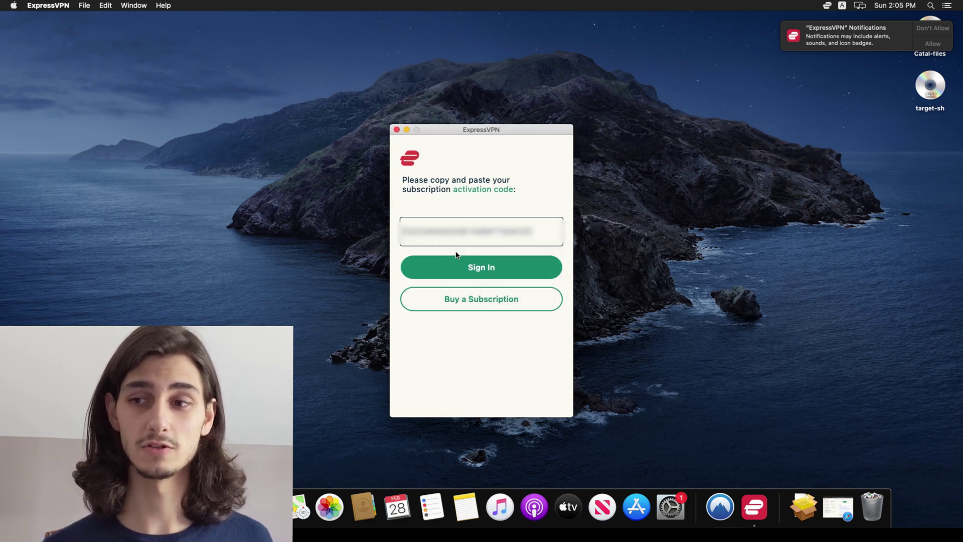
click(458, 263)
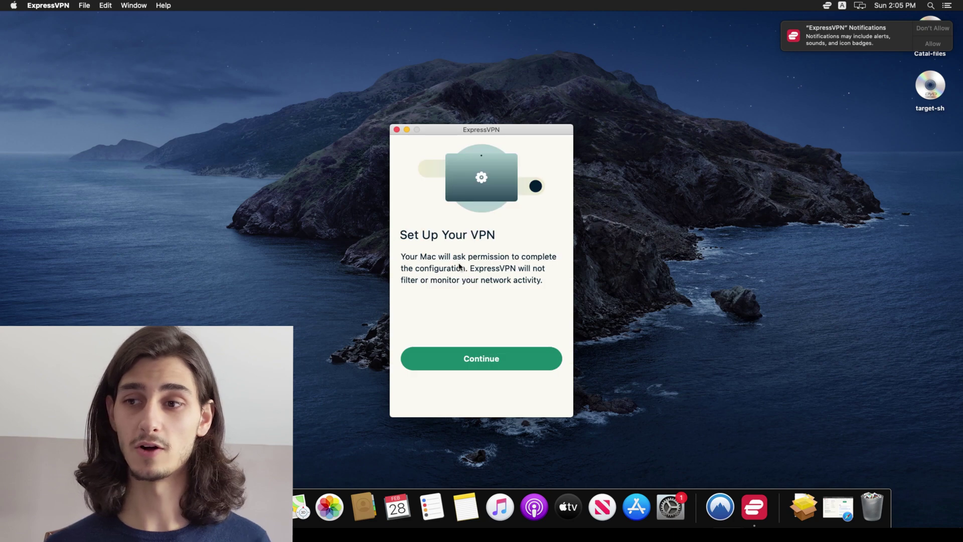
Allow the VPN configuration, decline launching at startup, and decline sharing diagnostic reports.
click(466, 357)
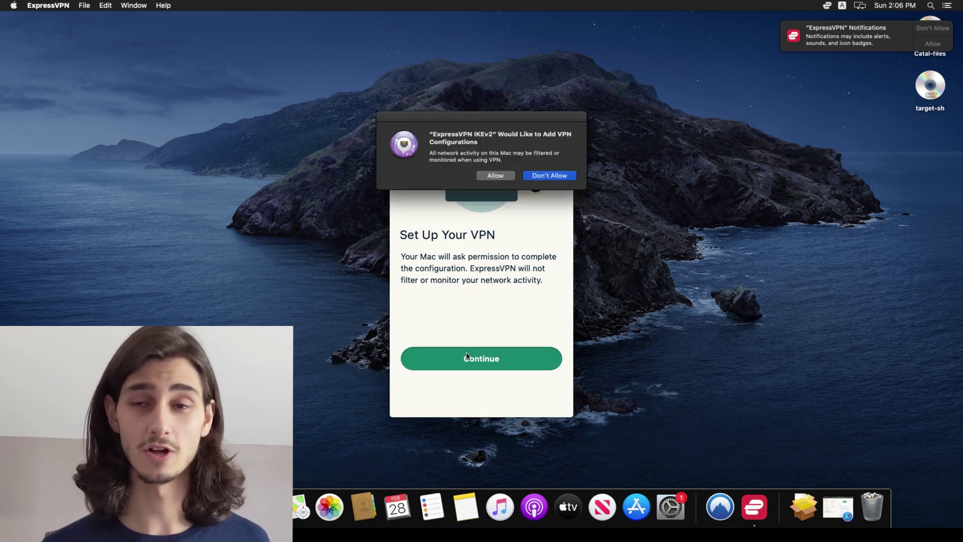
click(492, 178)
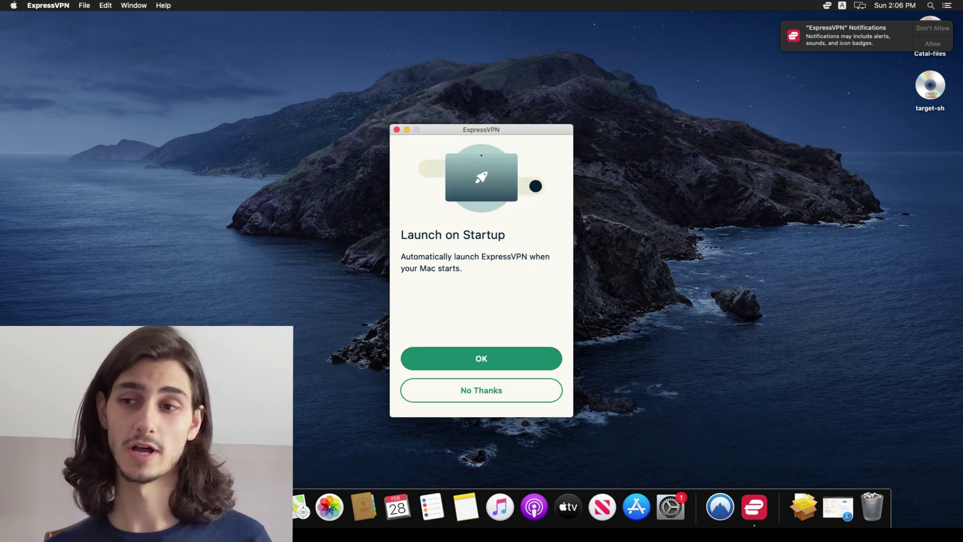
click(509, 390)
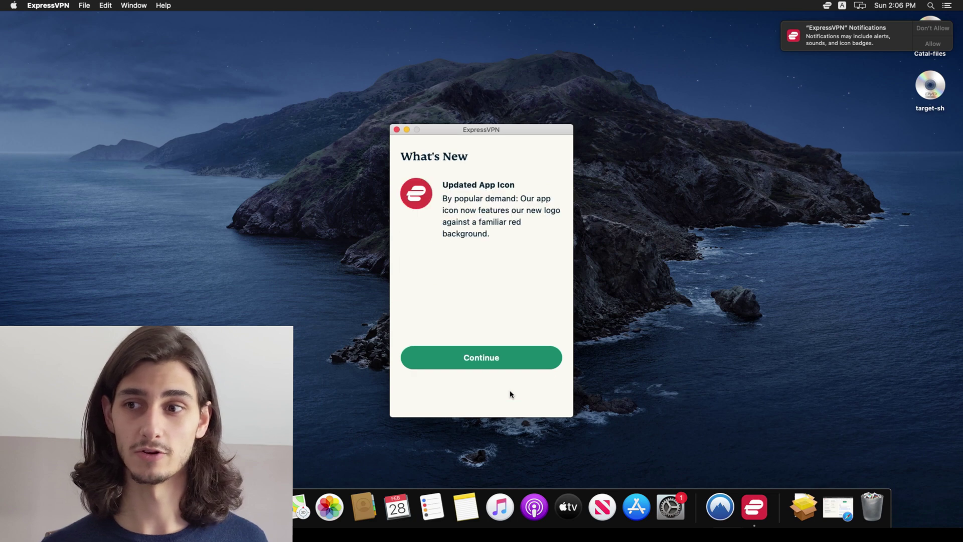
click(518, 351)
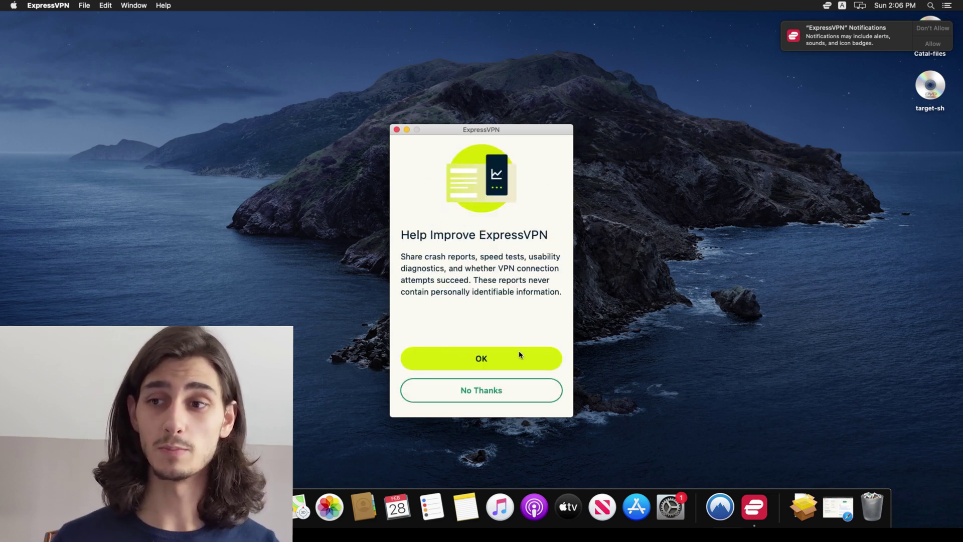
click(516, 396)
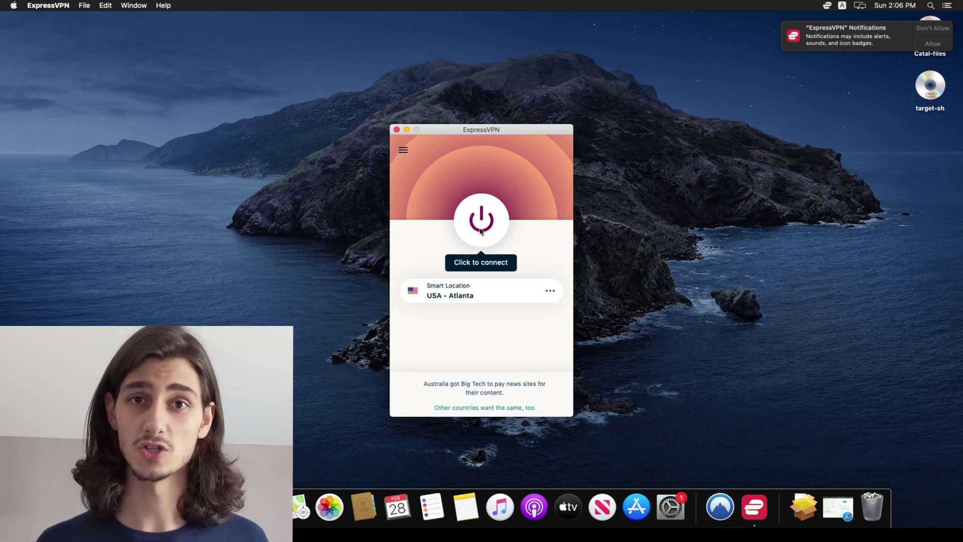
click(480, 231)
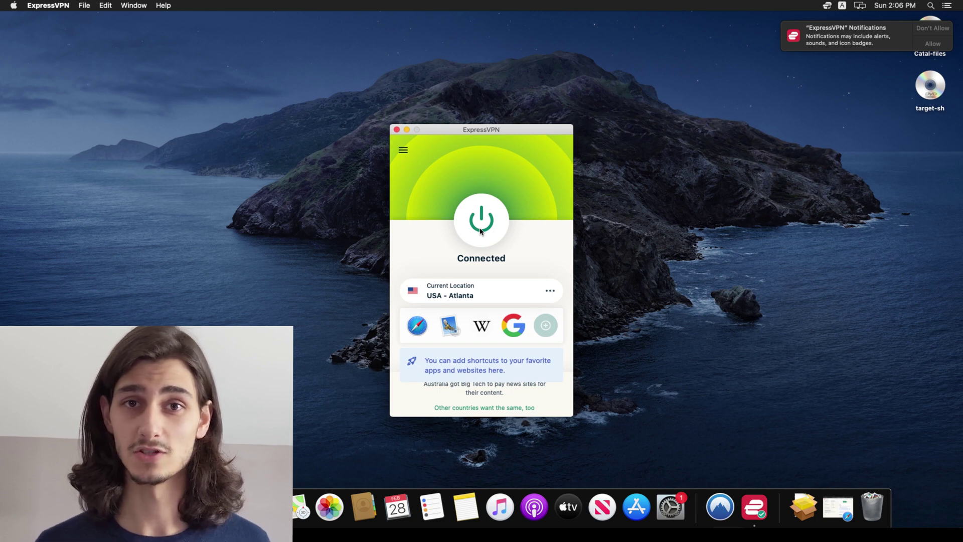
click(480, 231)
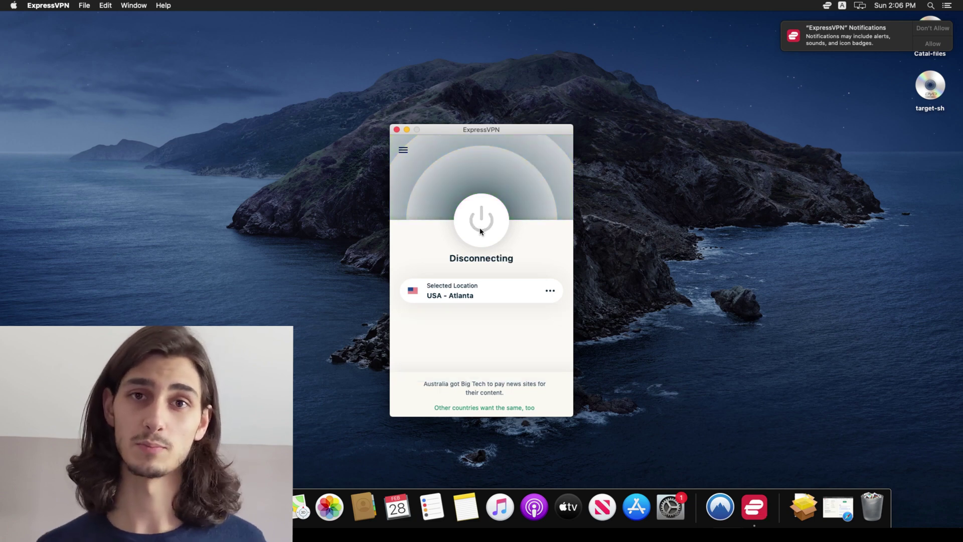
Select USA - Washington DC from the United States cities in VPN Locations.
click(550, 290)
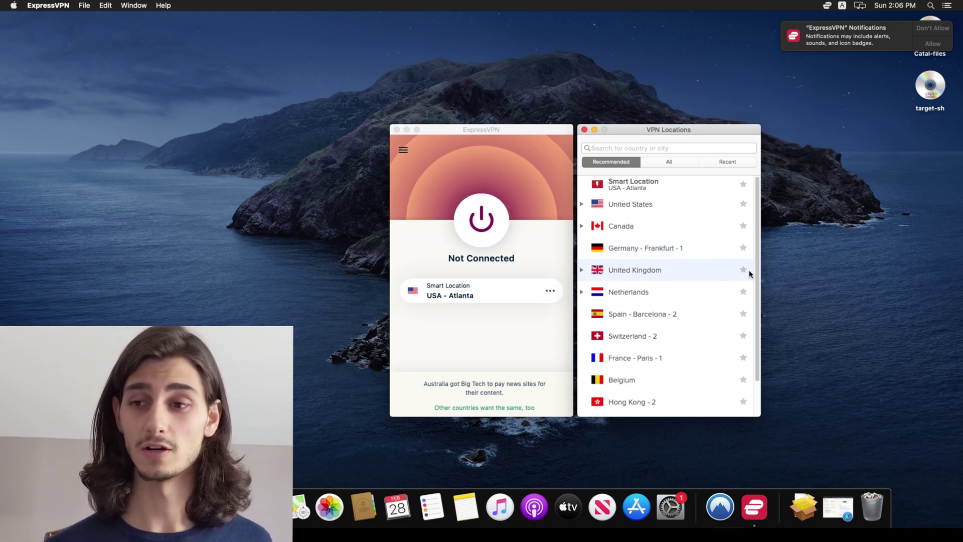
mouse_move(756, 275)
mouse_down()
mouse_move(756, 319)
mouse_move(741, 264)
mouse_up()
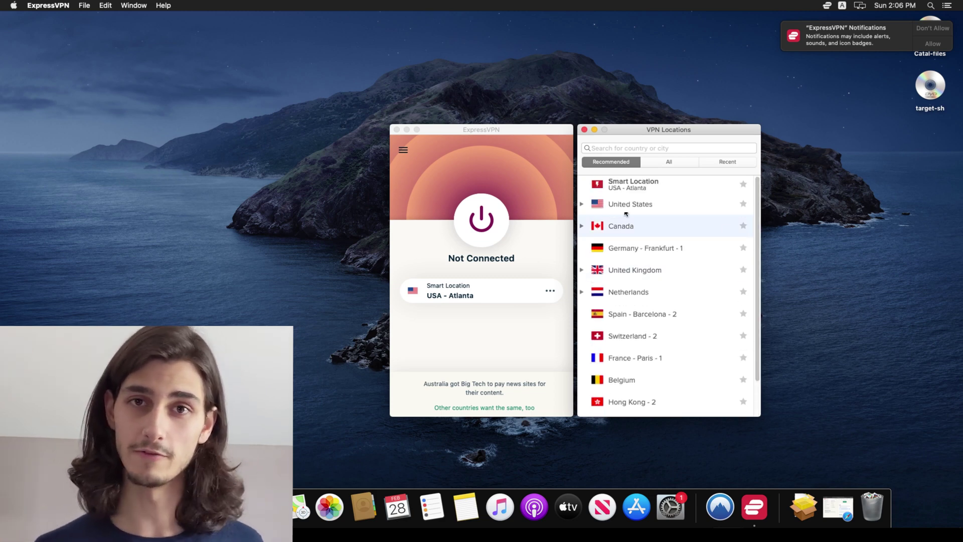
click(581, 206)
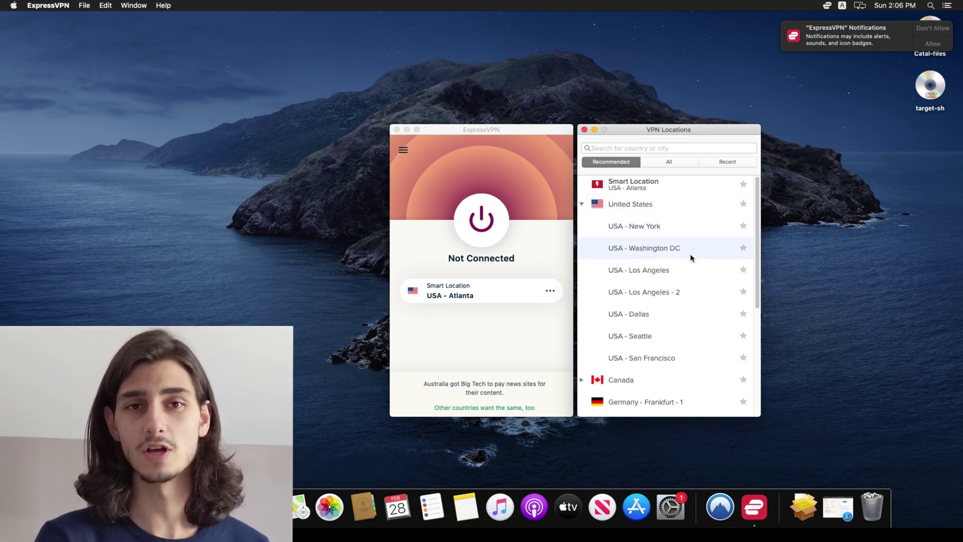
click(726, 256)
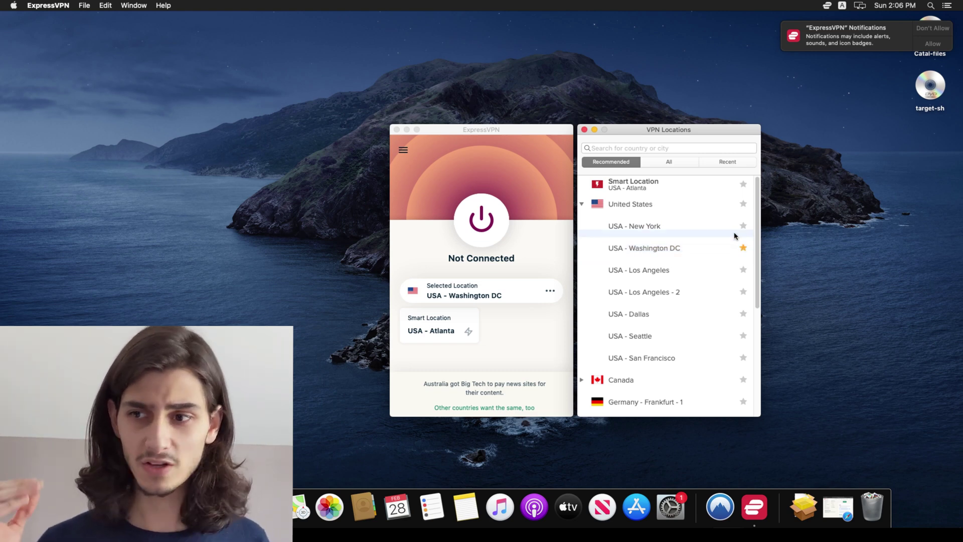
Pick Peru from the Americas region in the All locations list and connect the VPN.
click(669, 165)
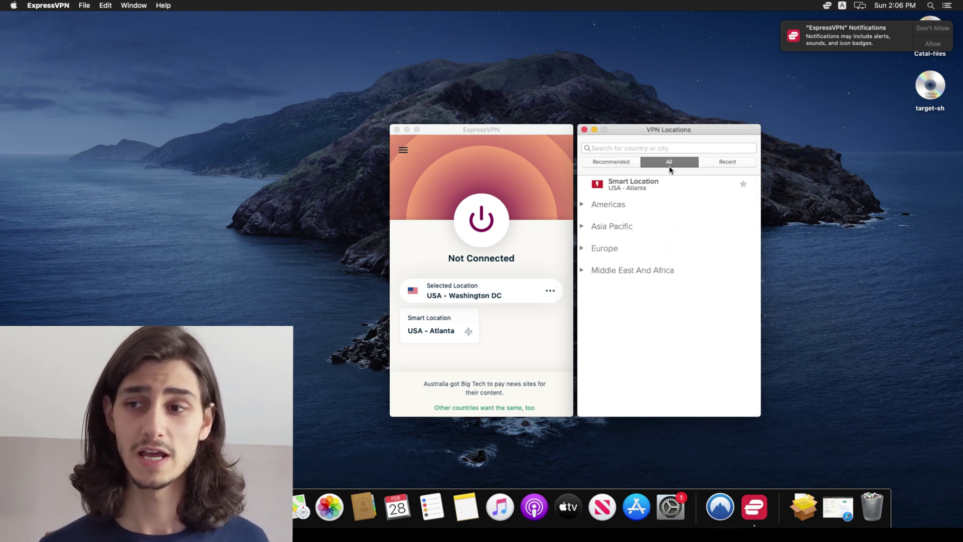
click(585, 251)
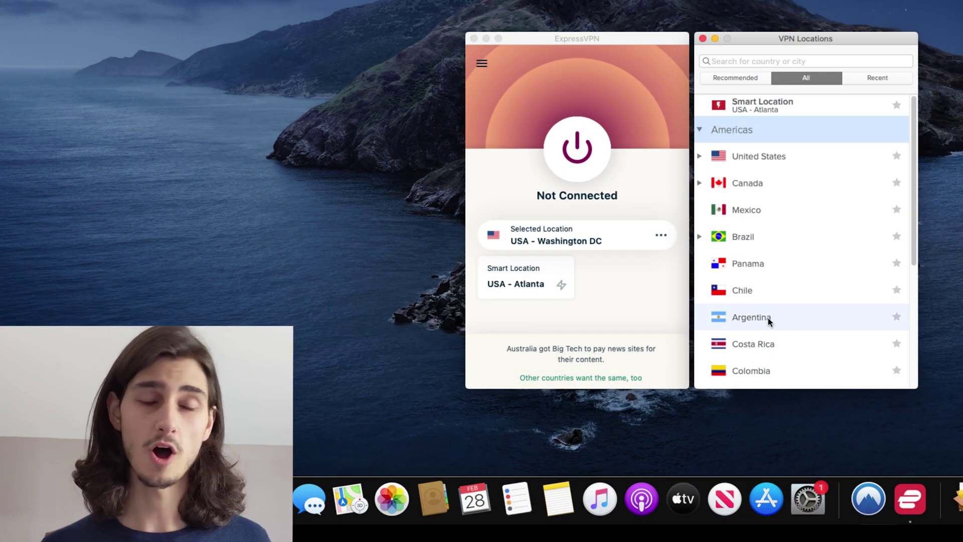
scroll(768, 317, down, 2)
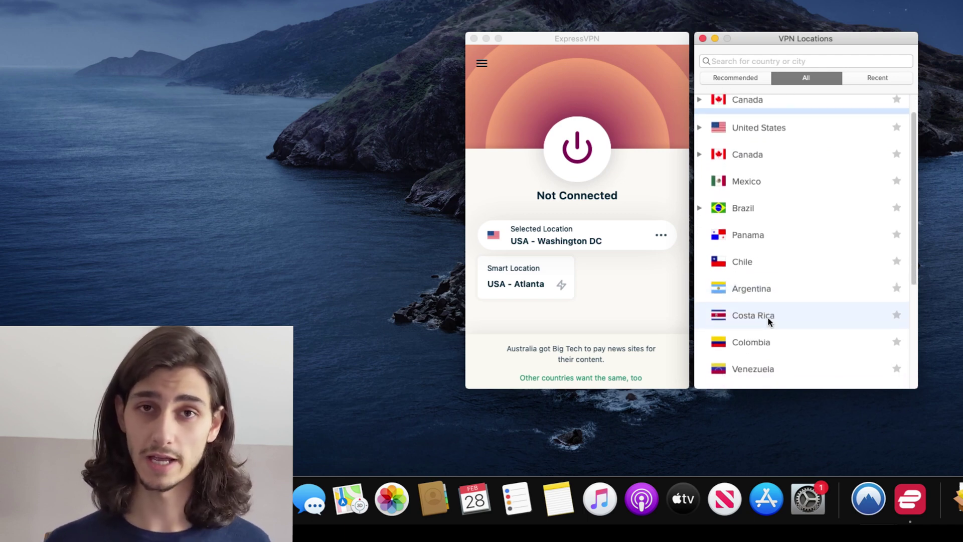
scroll(768, 317, down, 5)
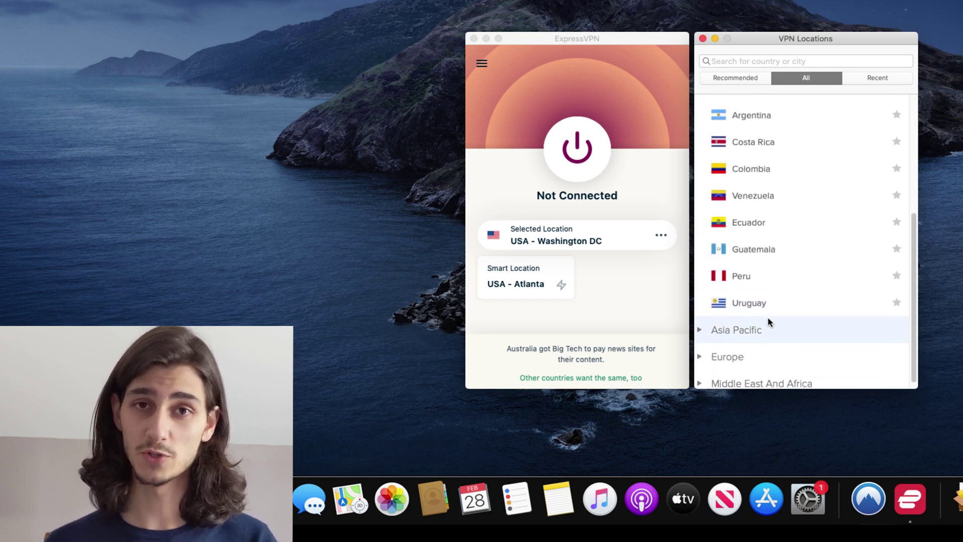
click(735, 271)
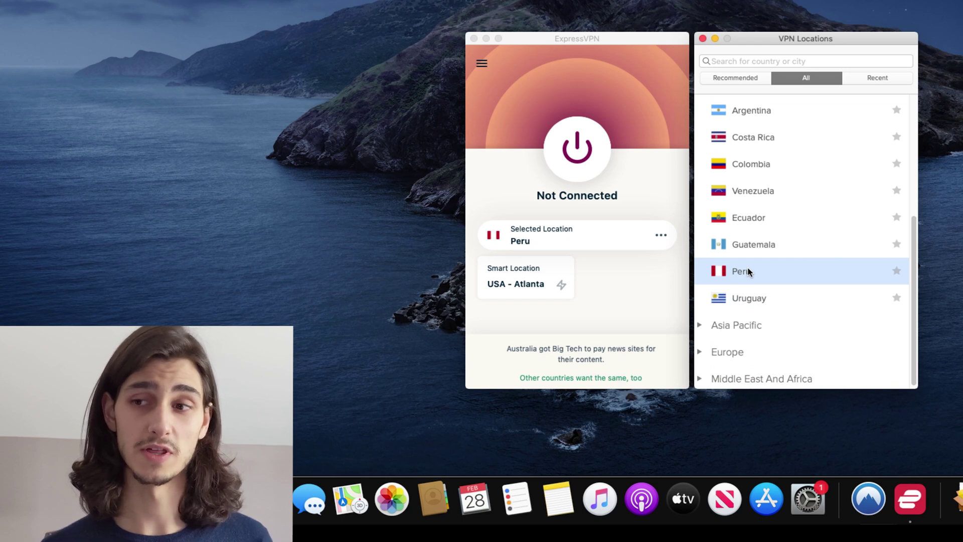
click(567, 164)
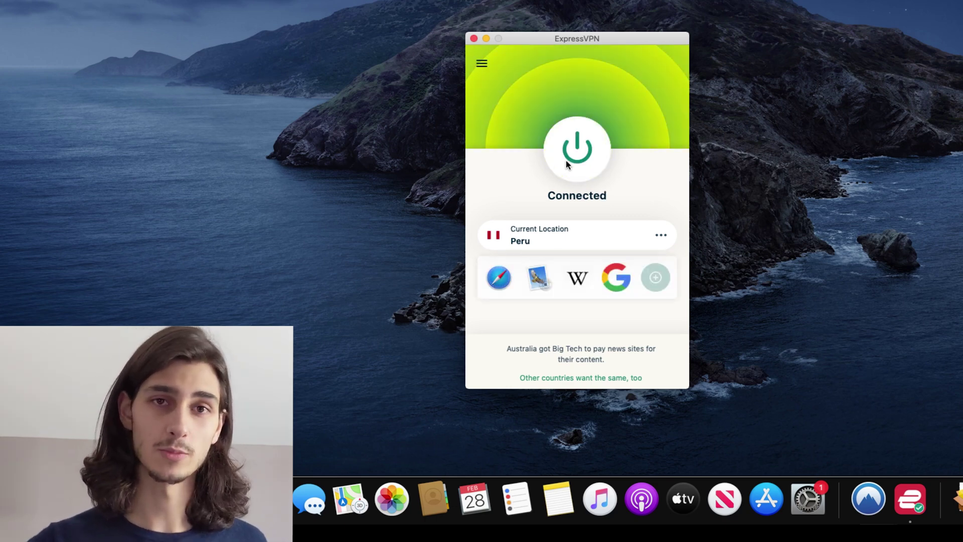
Disconnect the VPN from Peru and bring up the Preferences window.
click(567, 164)
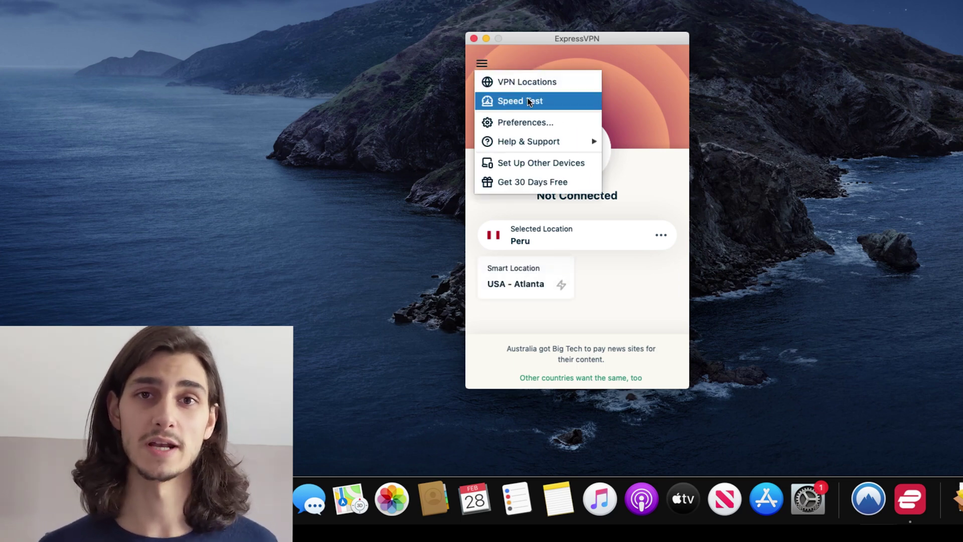
click(533, 123)
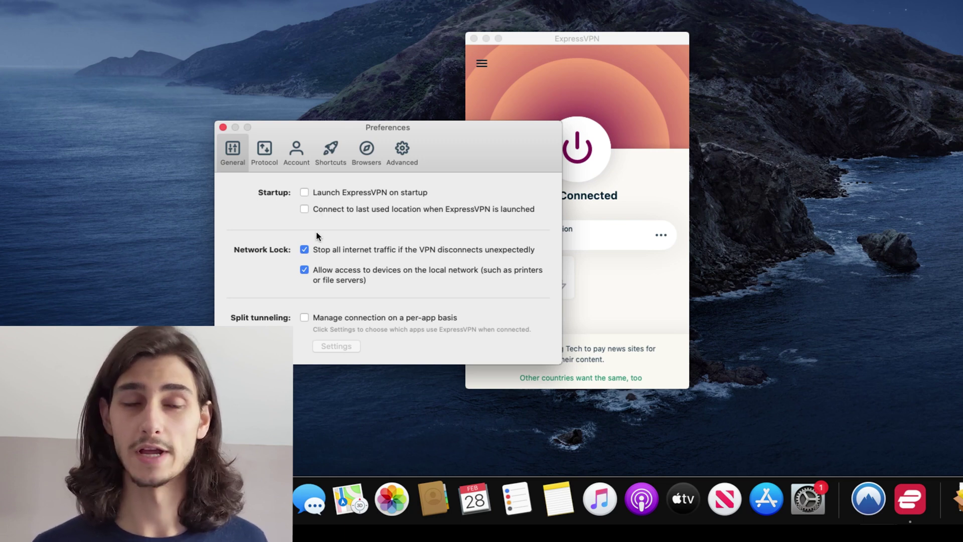
Try the Lightway - UDP, OpenVPN - UDP and IKEv2 protocols, then return to Automatic (recommended).
click(262, 157)
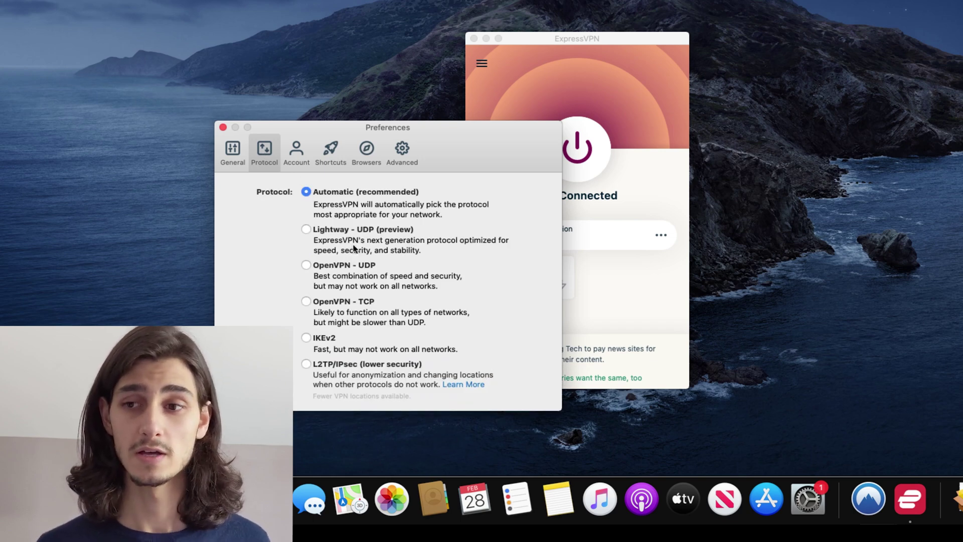
click(304, 230)
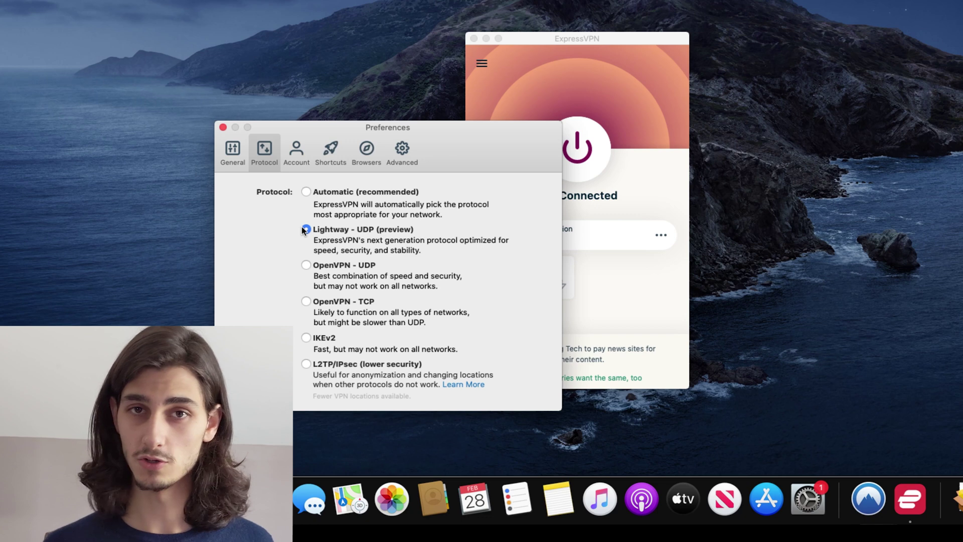
click(305, 265)
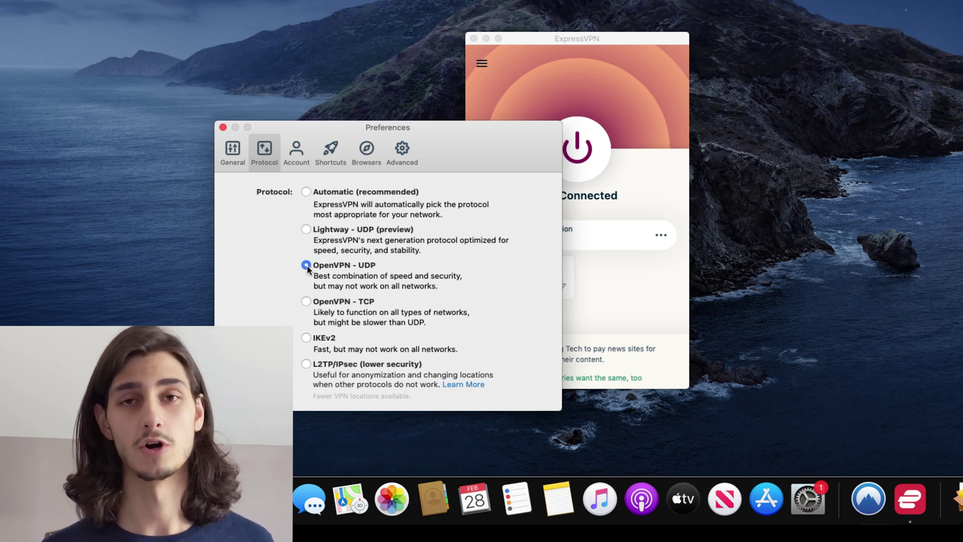
click(305, 338)
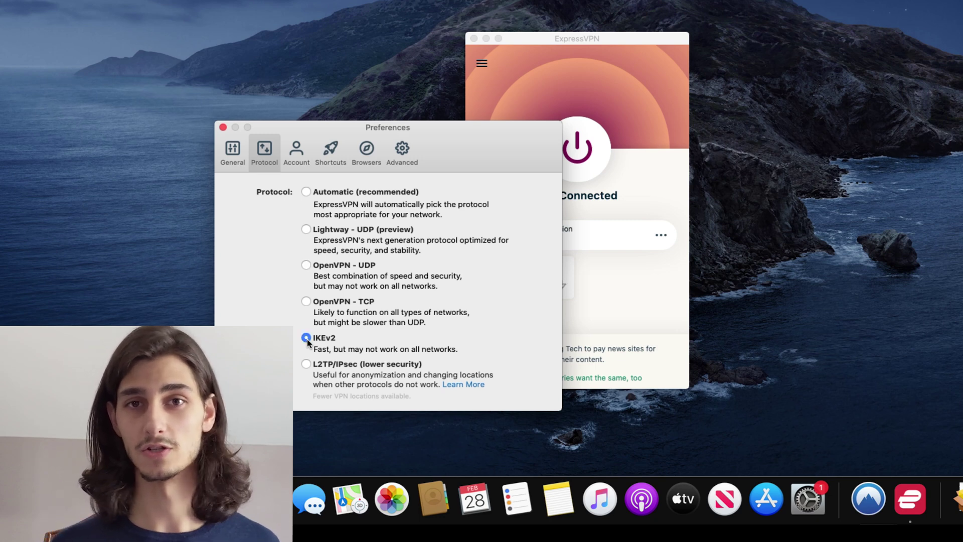
click(306, 192)
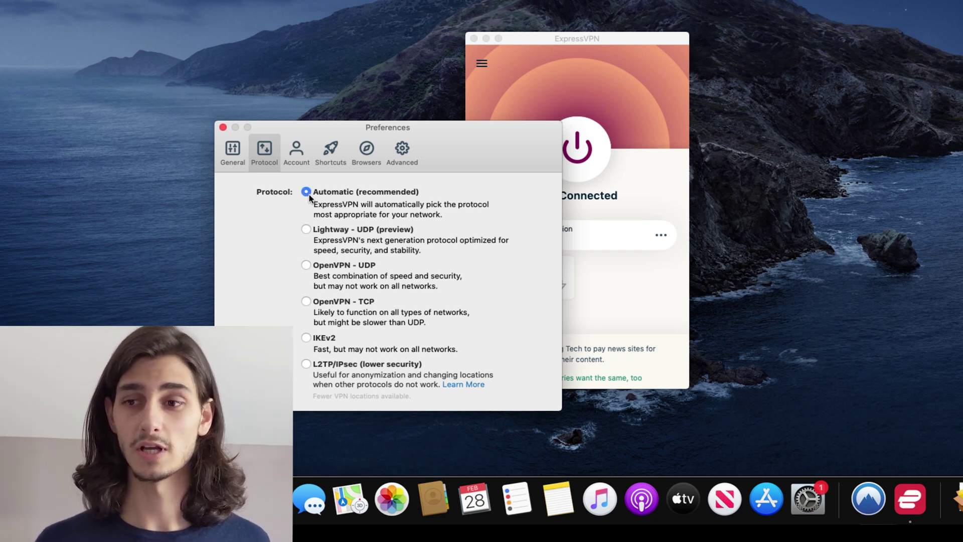
Look through the Shortcuts, Browsers and Advanced preference pages.
click(330, 156)
click(360, 157)
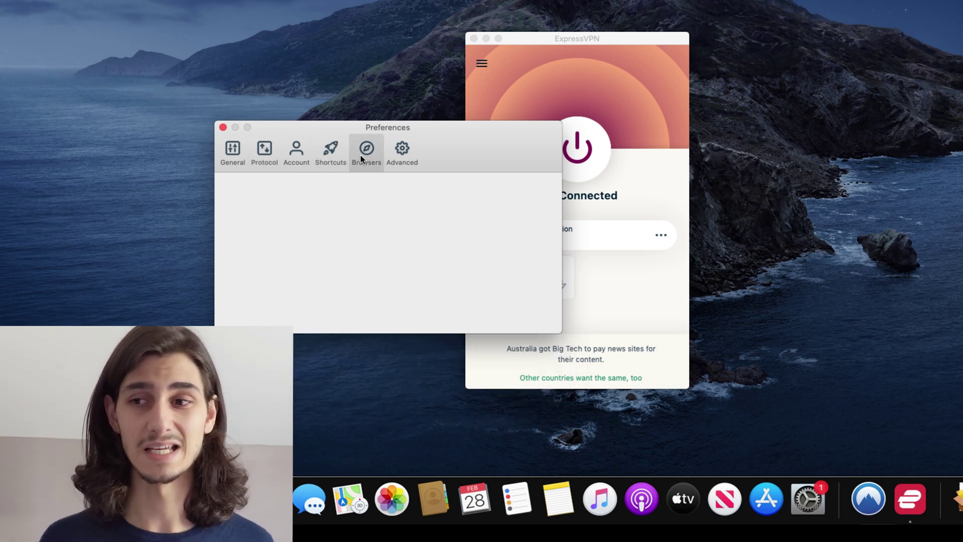
click(402, 153)
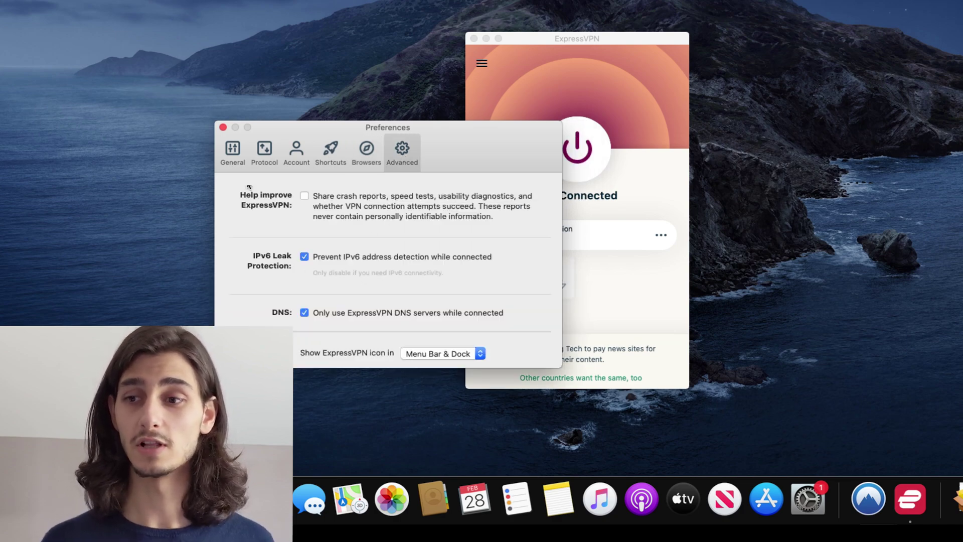
Close Preferences and connect ExpressVPN to the Smart Location, USA - Atlanta.
click(222, 127)
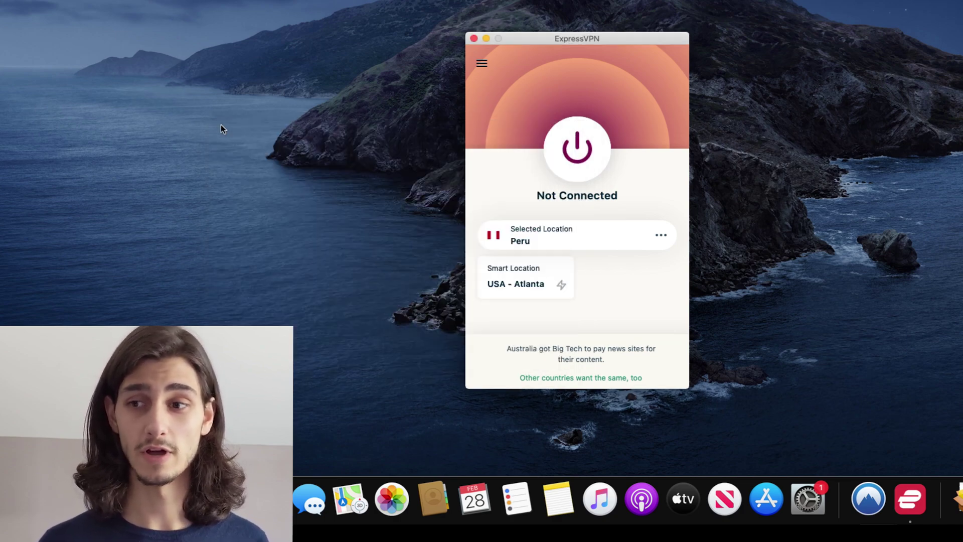
click(519, 271)
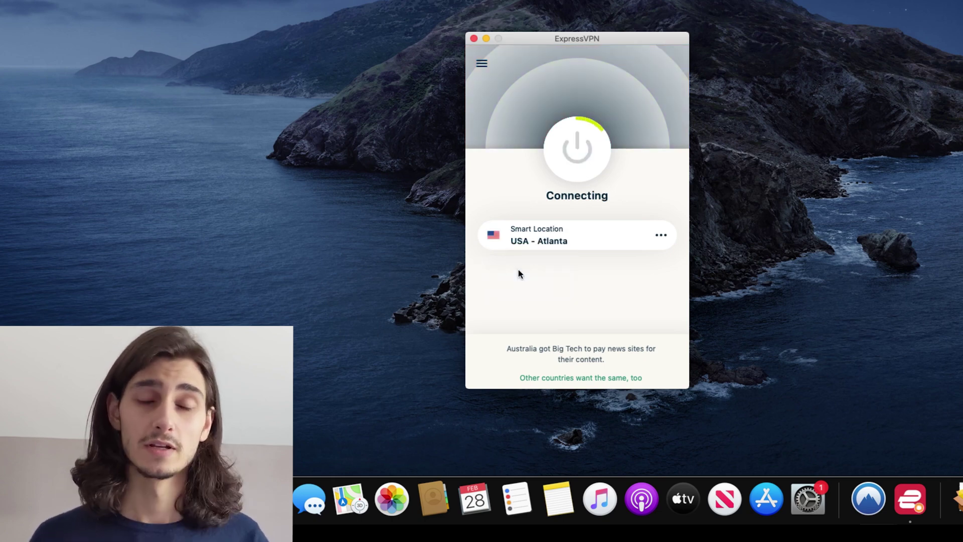